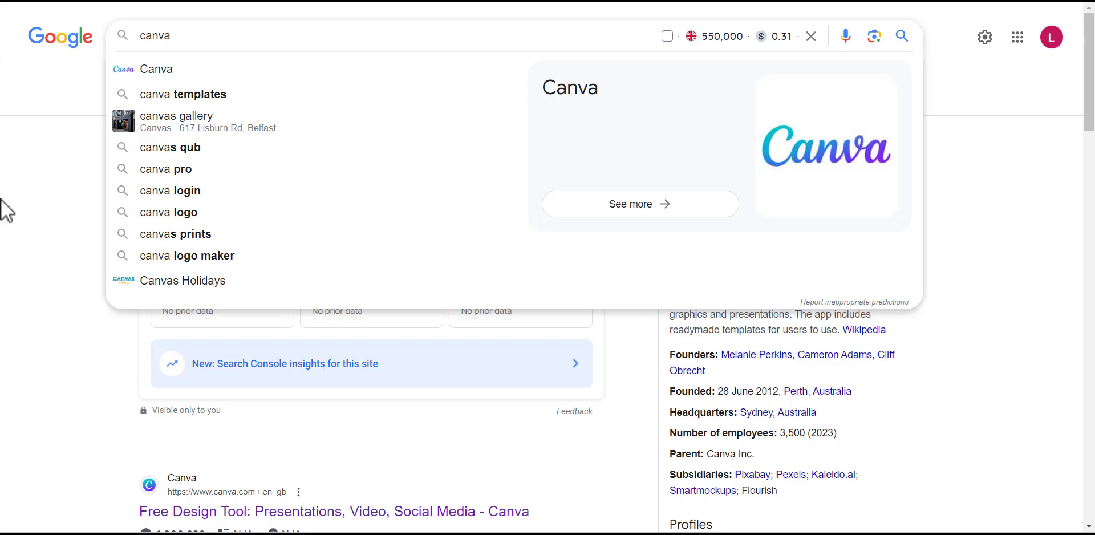
# - Open the Canva website from its main Google search result
pyautogui.click(1, 200)
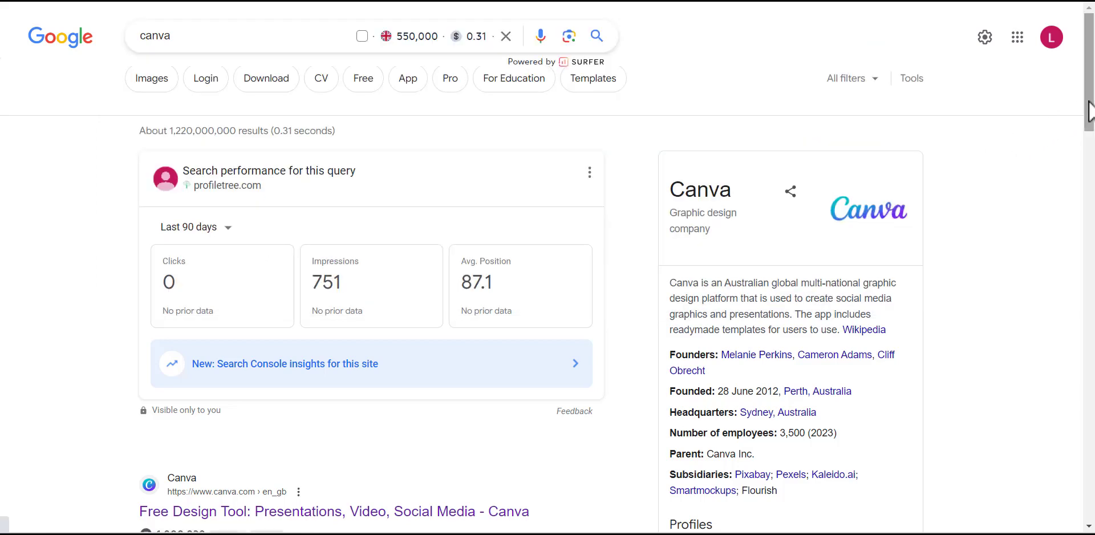
pyautogui.moveTo(1090, 110); pyautogui.dragTo(1090, 149)
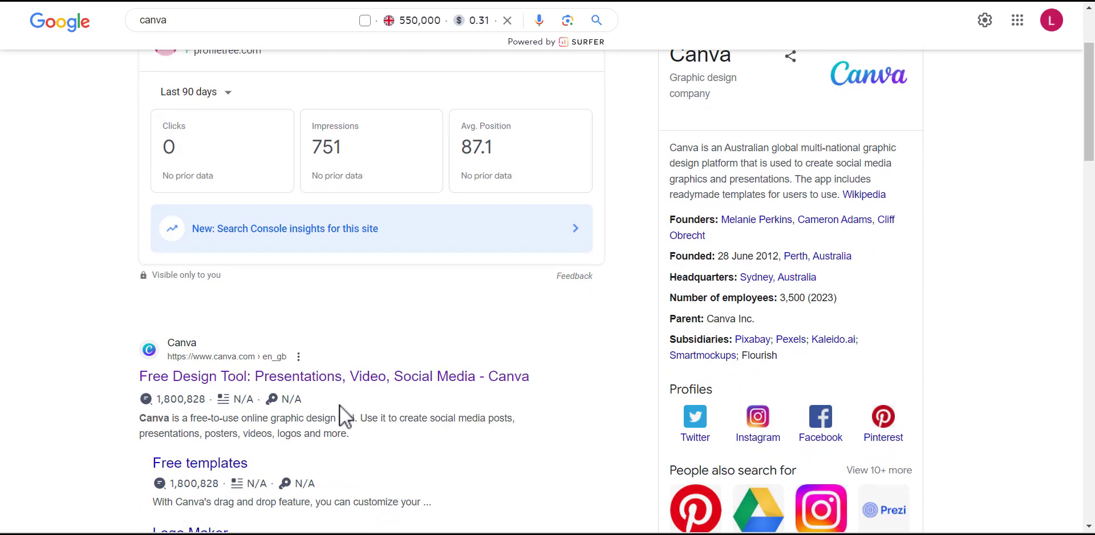
pyautogui.click(351, 378)
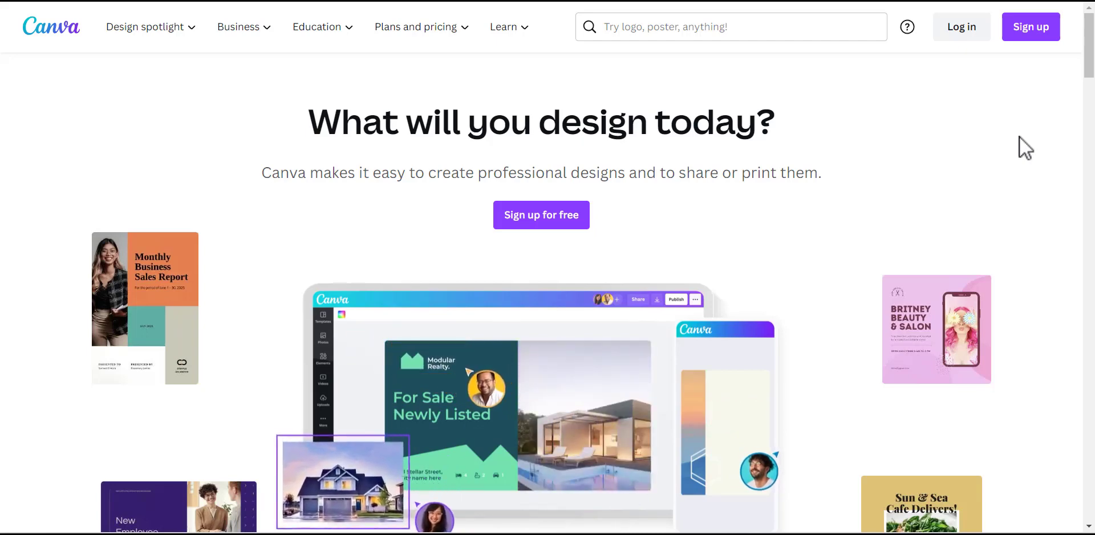
# - Log in to Canva with the existing Google account
pyautogui.click(957, 43)
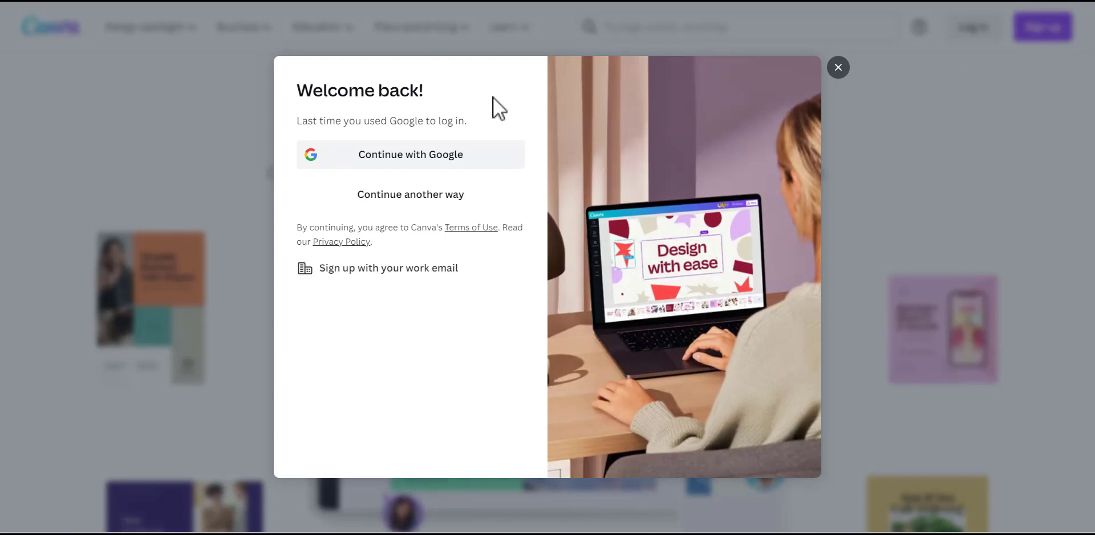
pyautogui.click(448, 155)
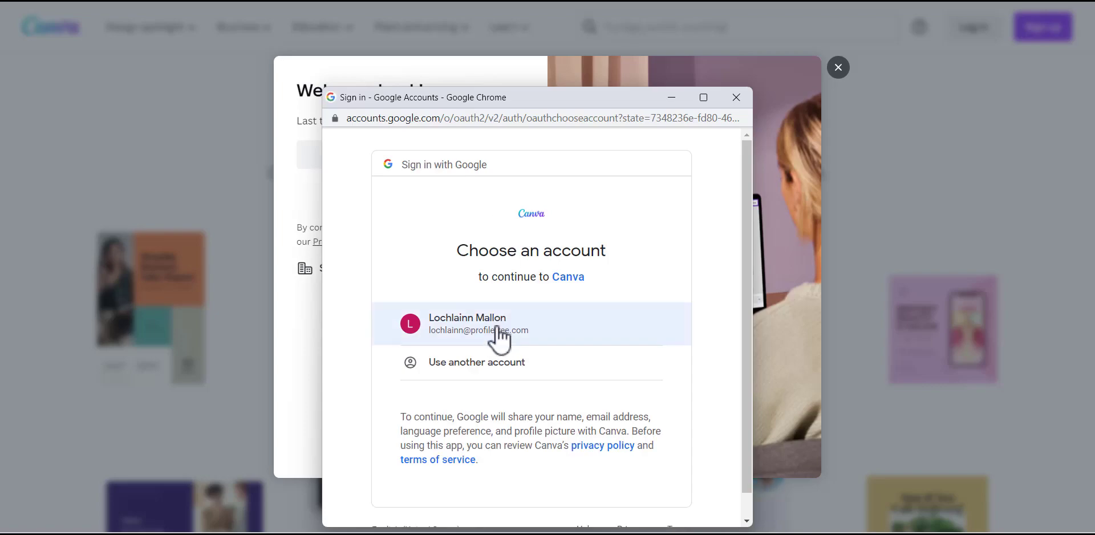
pyautogui.click(496, 328)
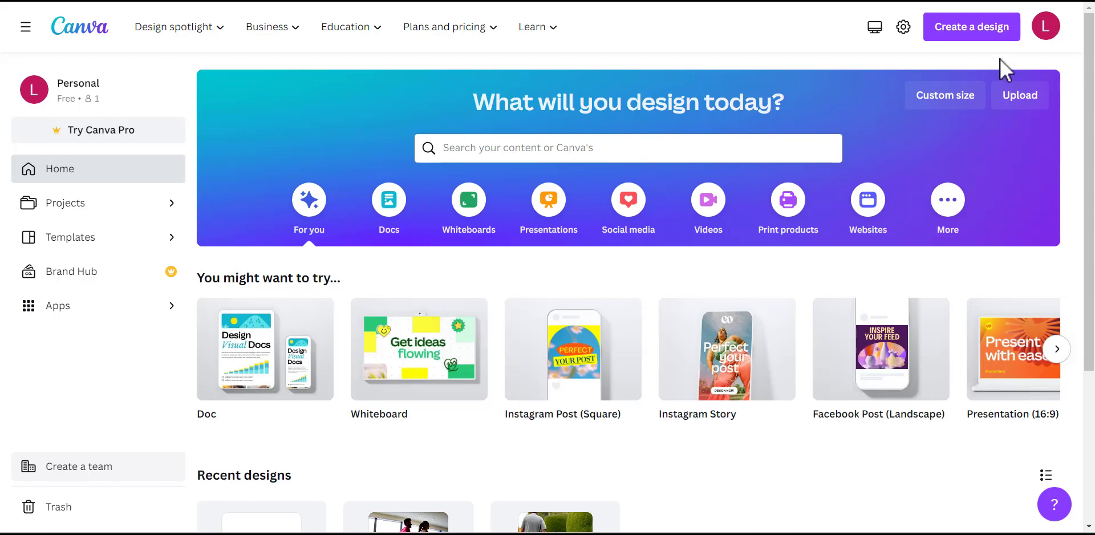
# - Create a new blank design of the type Instagram Post (Square)
pyautogui.click(984, 41)
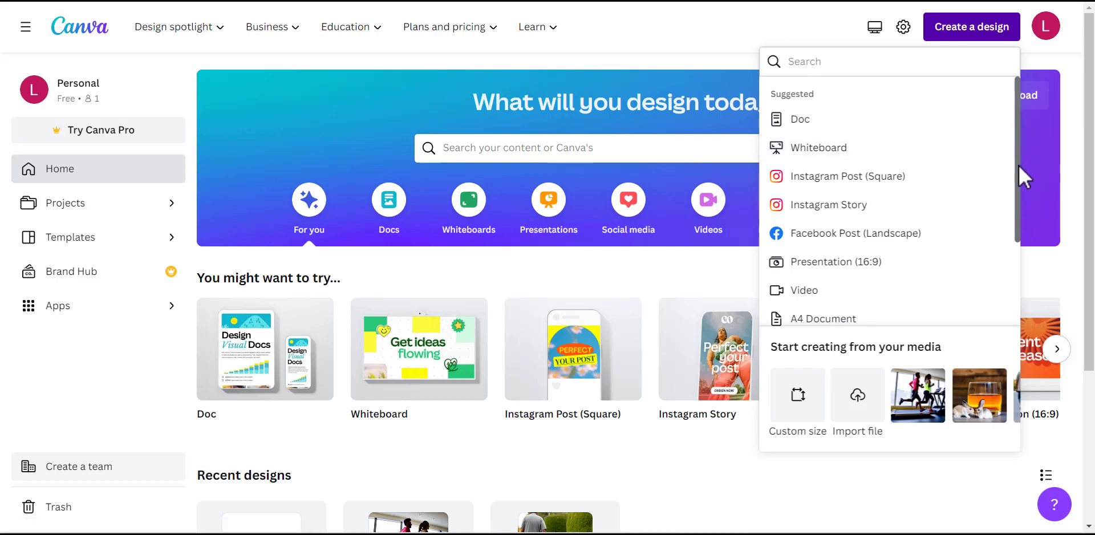
pyautogui.moveTo(1019, 165); pyautogui.dragTo(1018, 199)
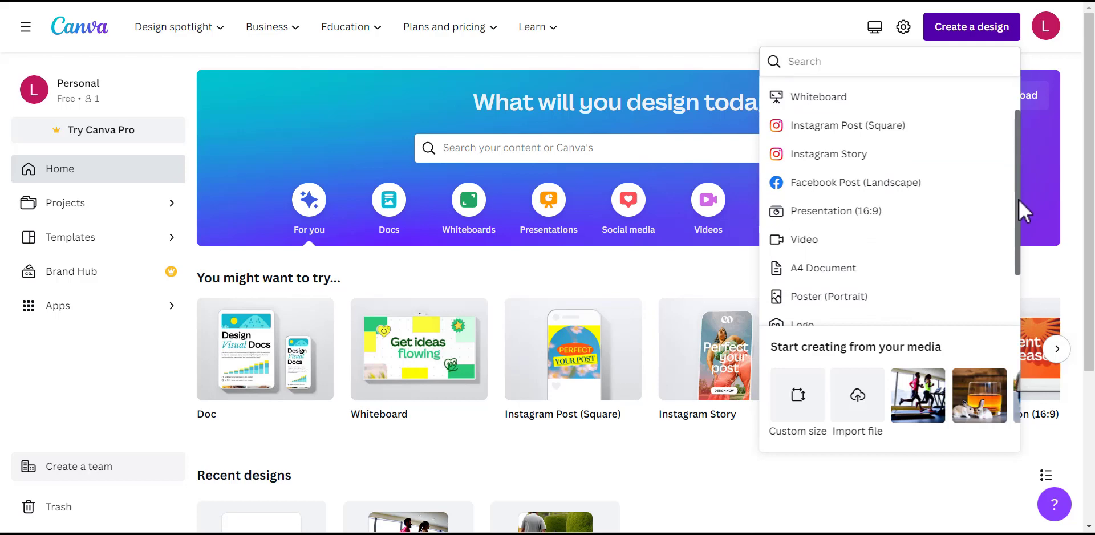
pyautogui.moveTo(1017, 204); pyautogui.dragTo(1012, 180)
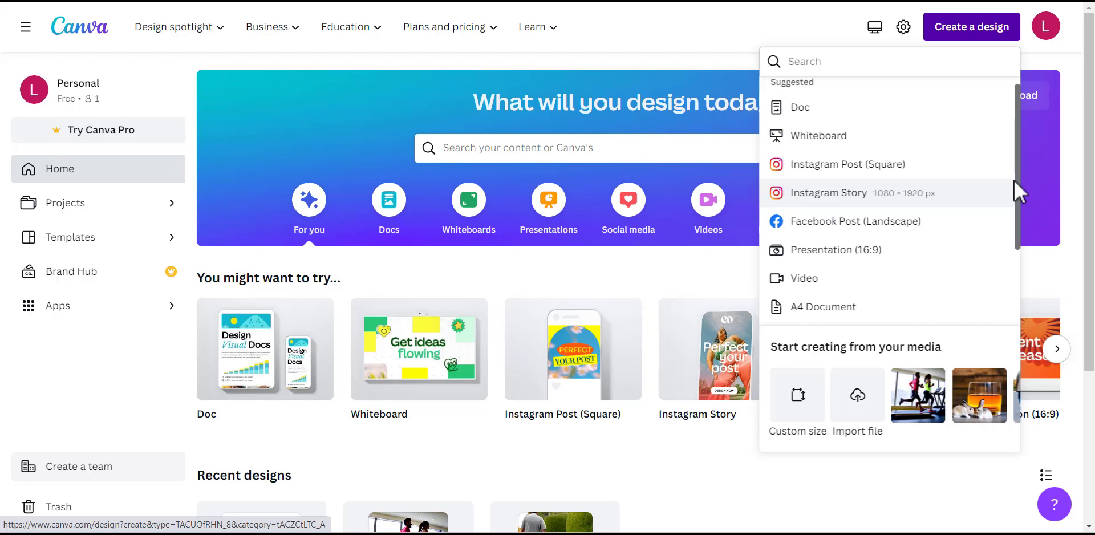
pyautogui.click(841, 170)
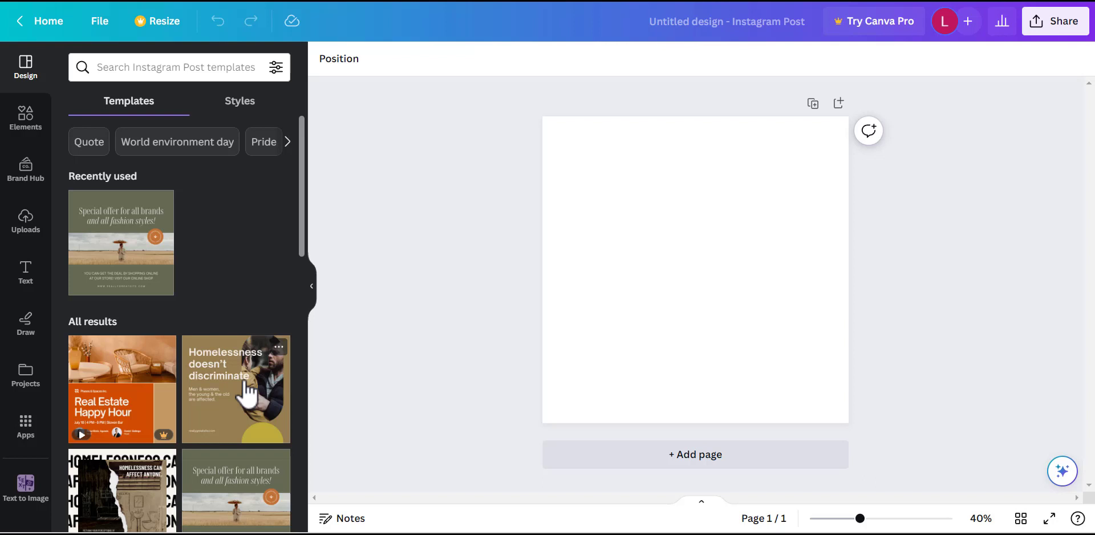
# - Apply the "Homelessness doesn't discriminate" template to the page and delete all its elements and its brown background
pyautogui.moveTo(247, 394); pyautogui.dragTo(632, 196)
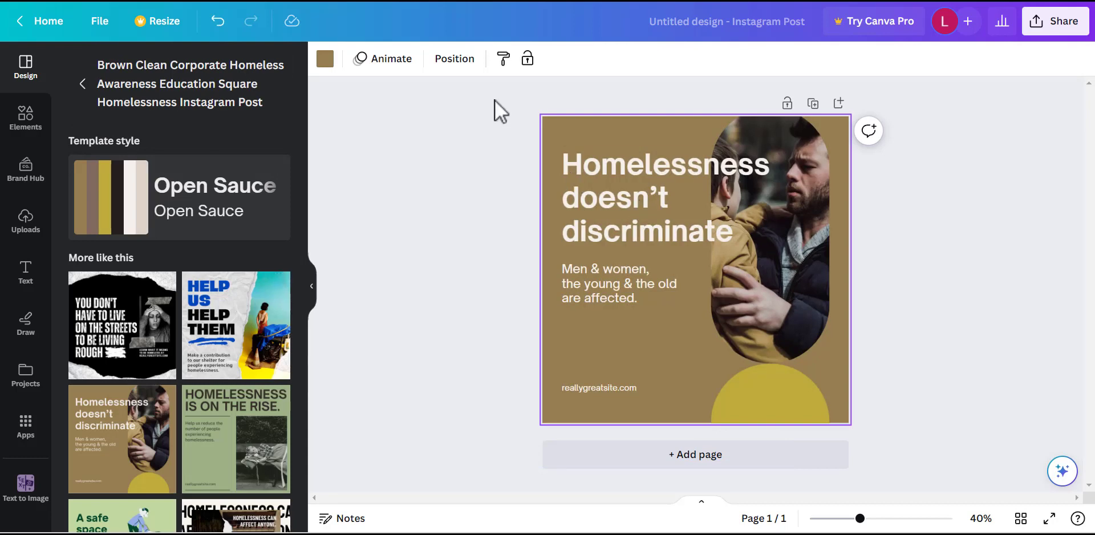
pyautogui.moveTo(495, 101); pyautogui.dragTo(895, 427)
pyautogui.press('Delete')
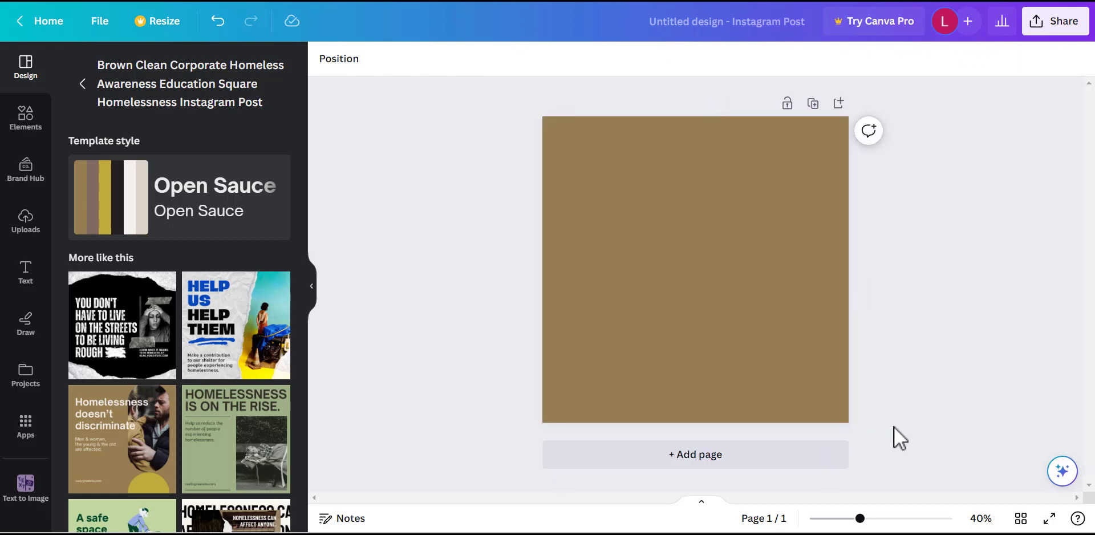
pyautogui.click(665, 282)
pyautogui.press('Delete')
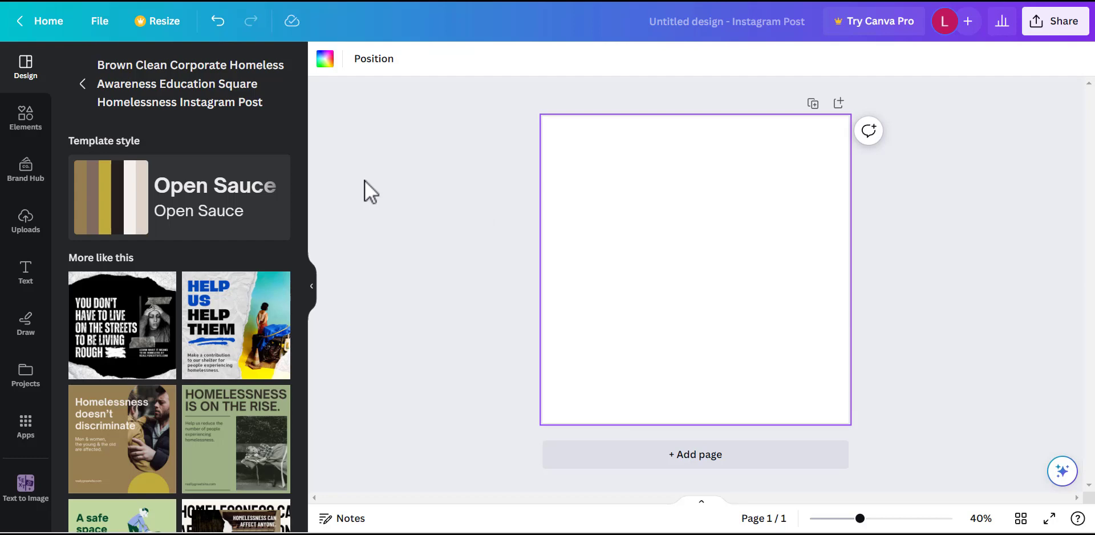
pyautogui.click(17, 133)
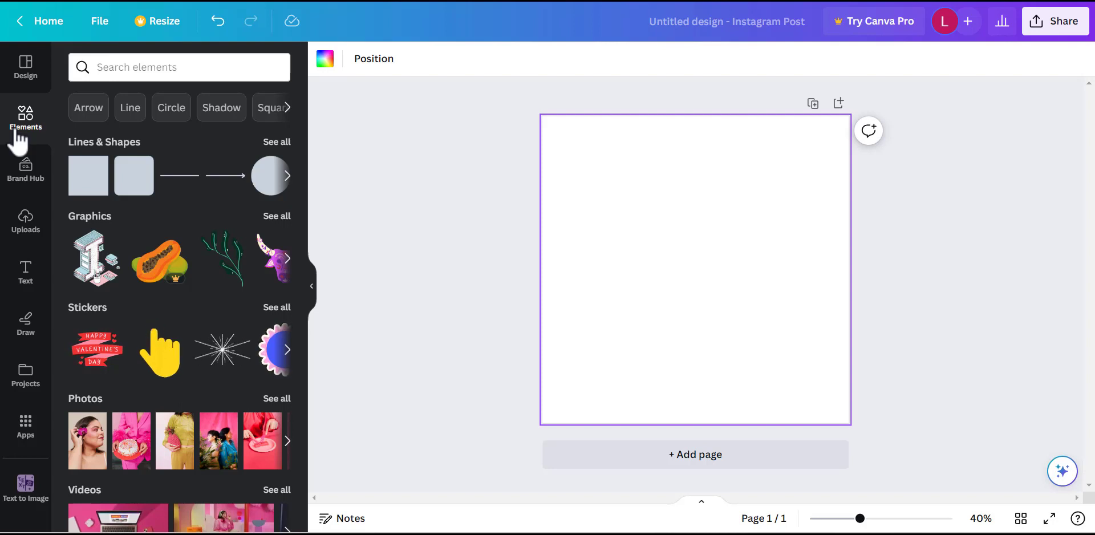
pyautogui.click(23, 206)
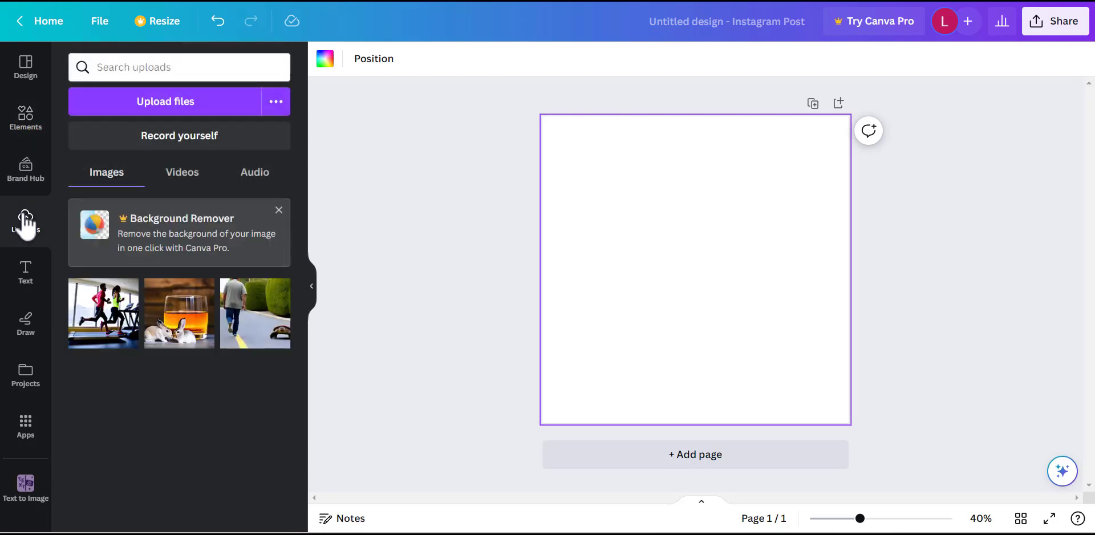
pyautogui.click(27, 269)
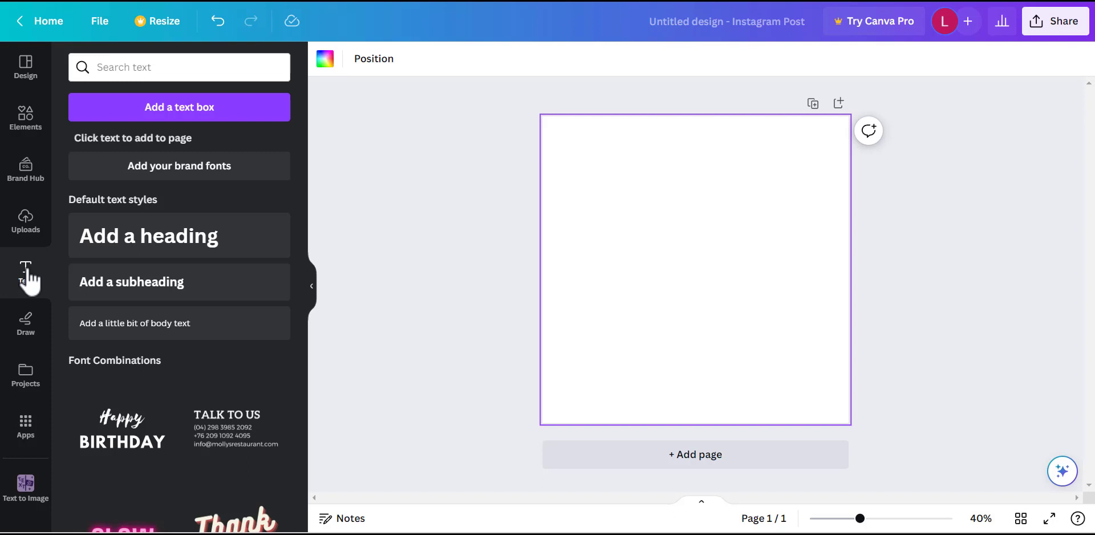
# - Generate images in Text to Image from the prompt "A cat riding a bicycle"
pyautogui.click(28, 492)
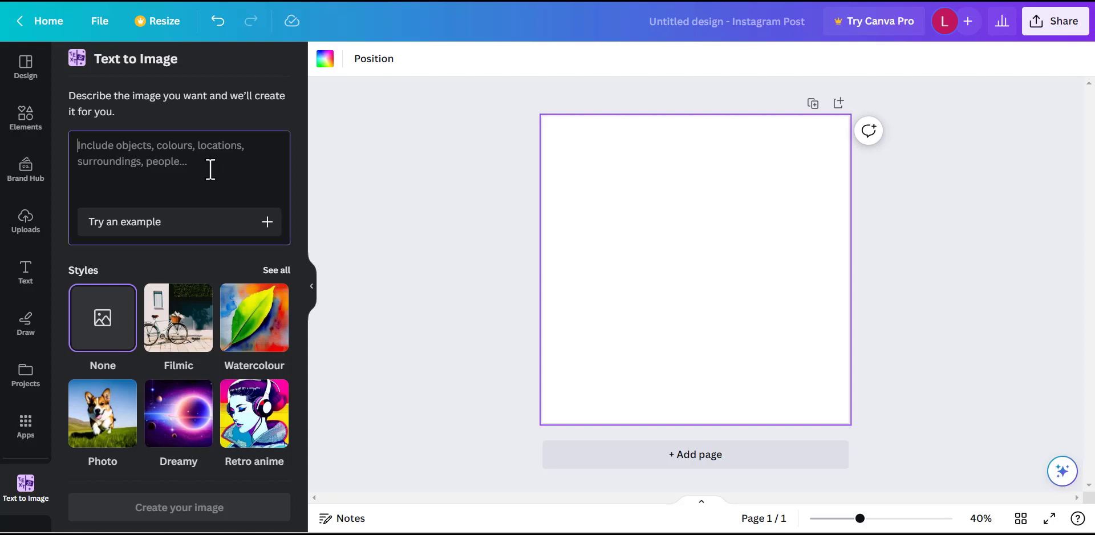
pyautogui.write('A cat r')
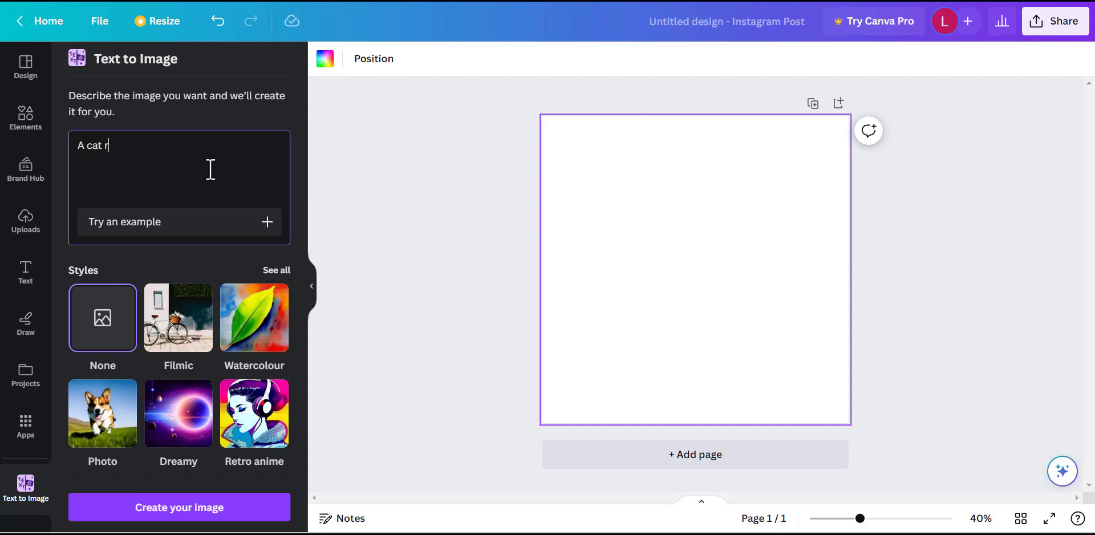
pyautogui.write('iding a bicycle')
pyautogui.click(179, 508)
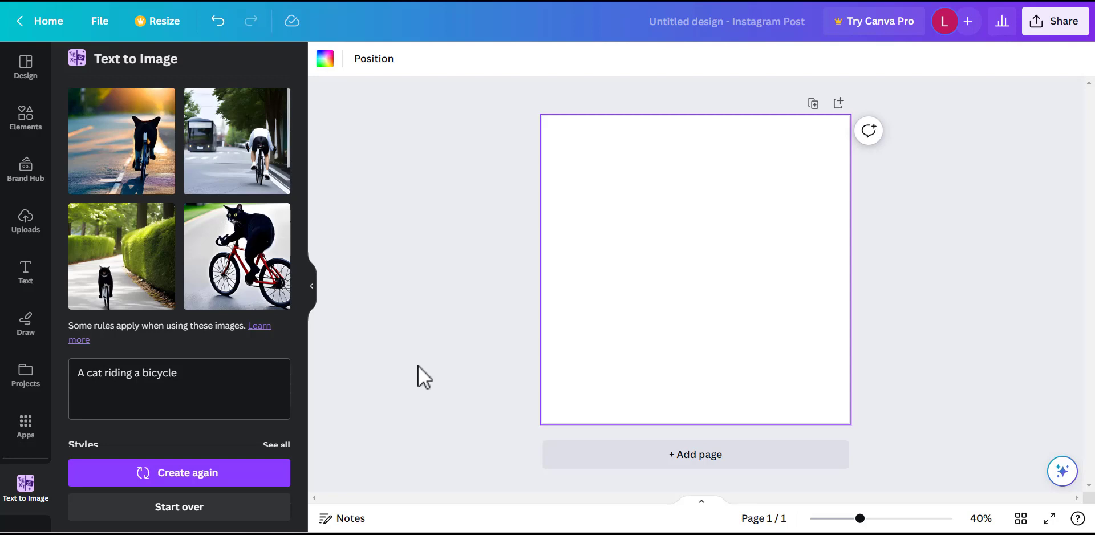
# - Place the generated image of the black cat on the red bicycle, enlarge it to fill the page, and delete it
pyautogui.moveTo(228, 296); pyautogui.dragTo(576, 198)
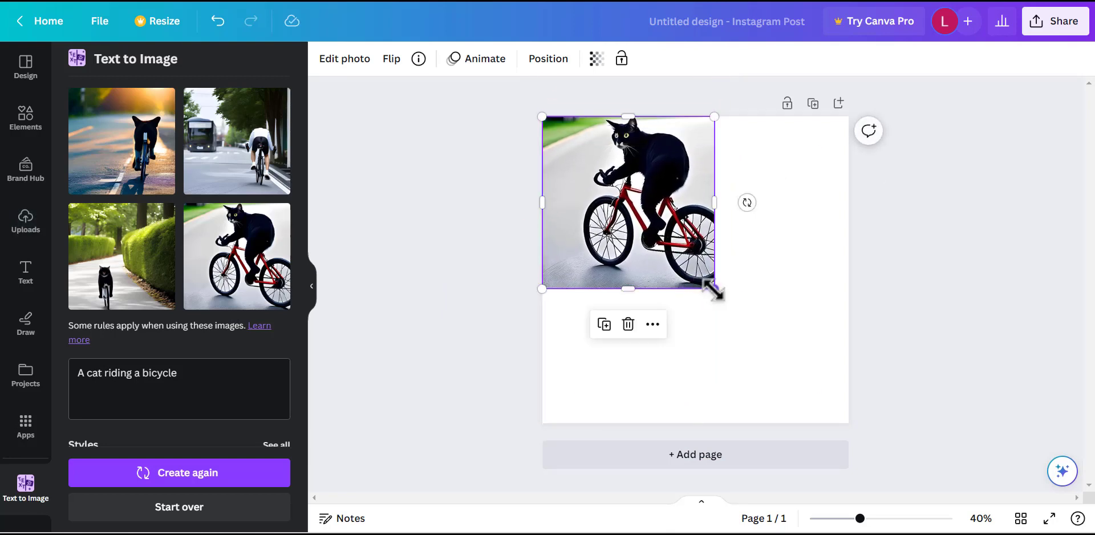
pyautogui.moveTo(713, 290); pyautogui.dragTo(848, 422)
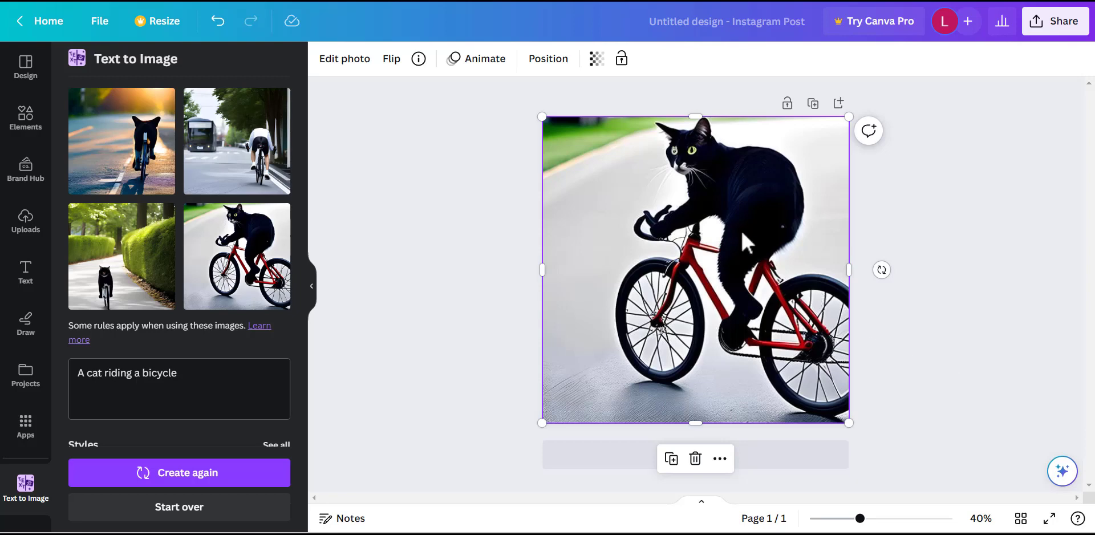
pyautogui.press('Delete')
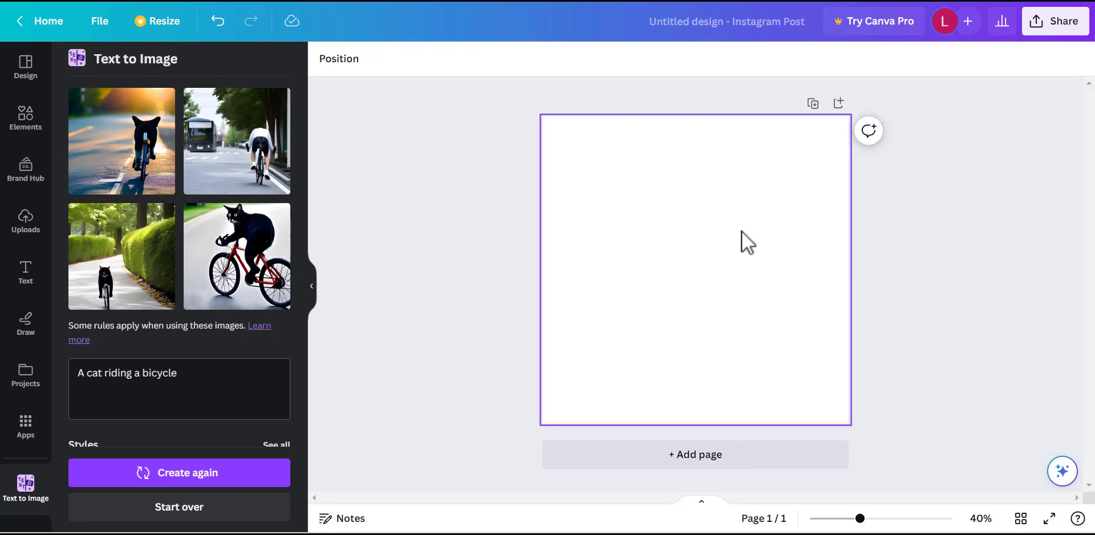
# - Replace the prompt with "A whiskey bottle amongst a group of rabbits" and generate a new set of images
pyautogui.doubleClick(155, 382)
pyautogui.click(155, 382)
pyautogui.doubleClick(154, 382)
pyautogui.press('BackSpace')
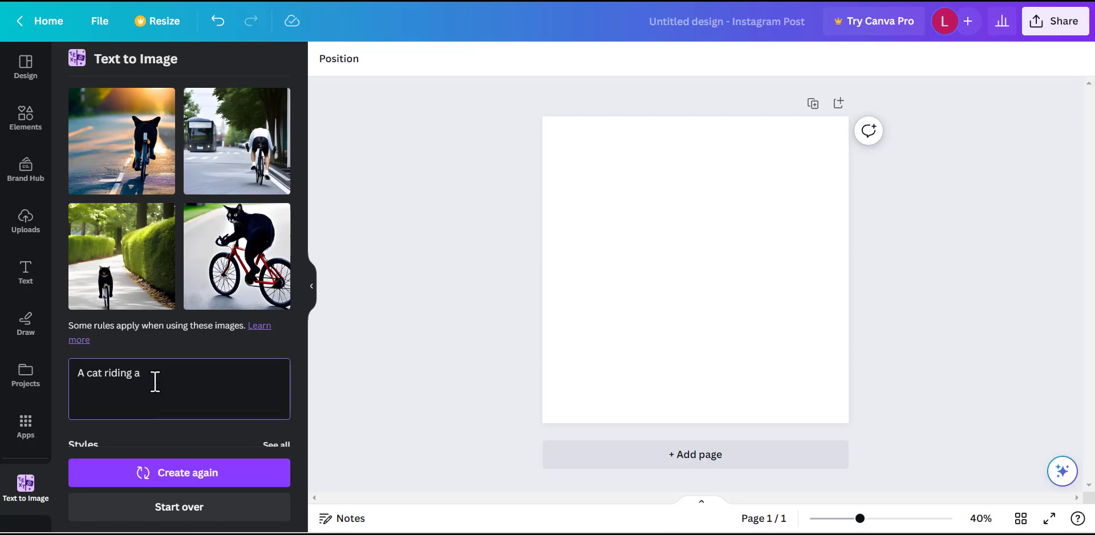
pyautogui.press('BackSpace')
pyautogui.press('BackSpace')
pyautogui.press('BackSpace')
pyautogui.press('BackSpace')
pyautogui.press('BackSpace')
pyautogui.press('BackSpace')
pyautogui.press('BackSpace')
pyautogui.press('BackSpace')
pyautogui.press('BackSpace')
pyautogui.press('BackSpace')
pyautogui.press('BackSpace')
pyautogui.press('BackSpace')
pyautogui.press('BackSpace')
pyautogui.press('BackSpace')
pyautogui.press('BackSpace')
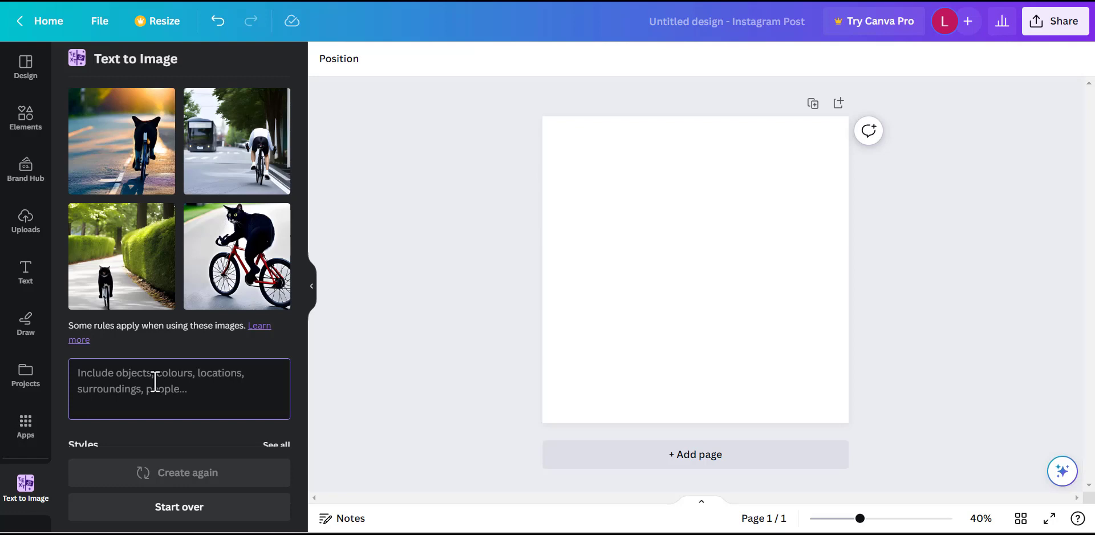
pyautogui.write('A')
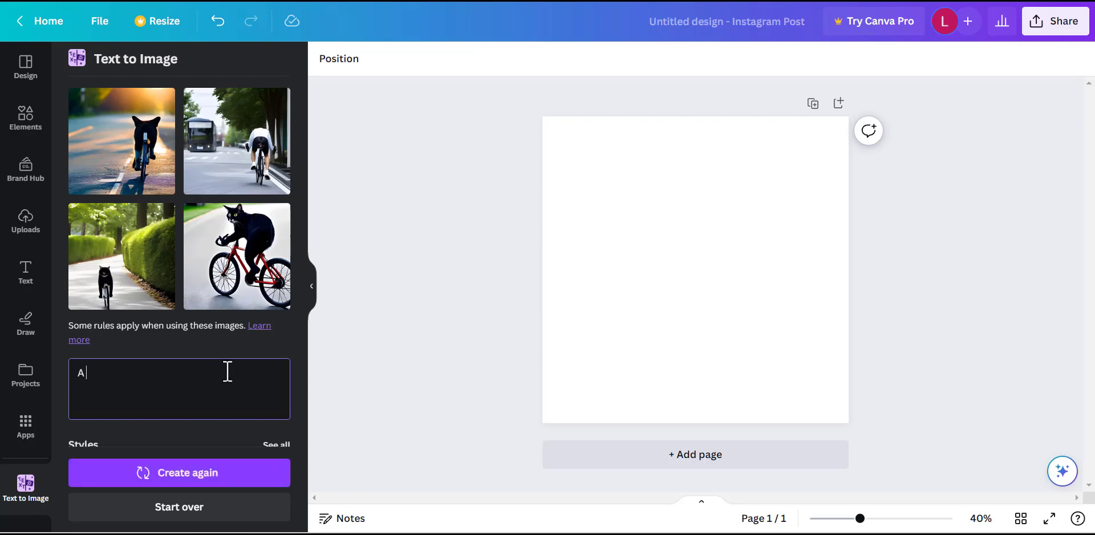
pyautogui.write(' whiskey bottle amongst')
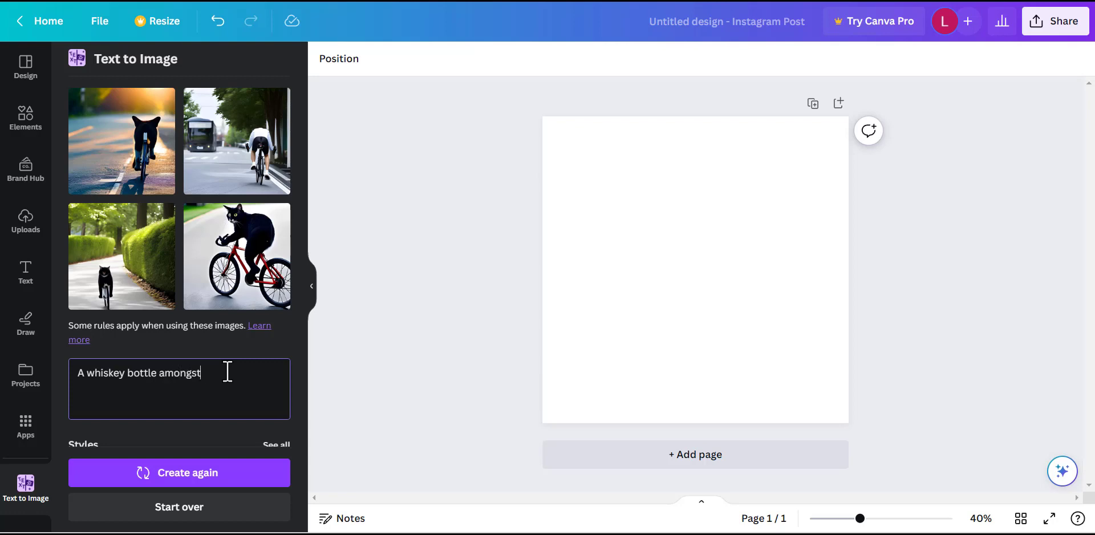
pyautogui.write(' a group of rabbits')
pyautogui.click(186, 485)
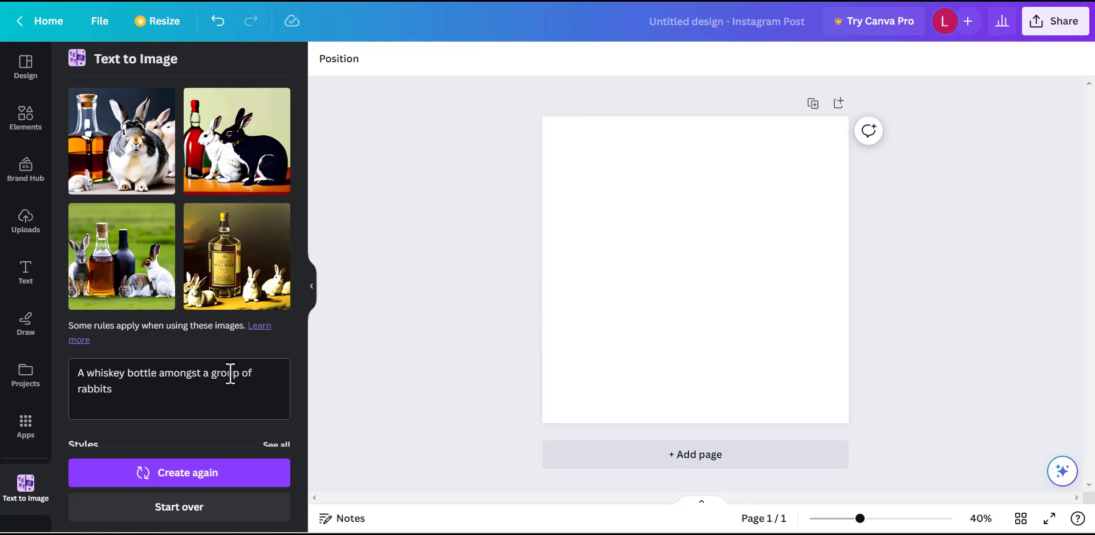
# - Replace the prompt with "People running on a treadmill" and generate a new set of images
pyautogui.tripleClick(185, 390)
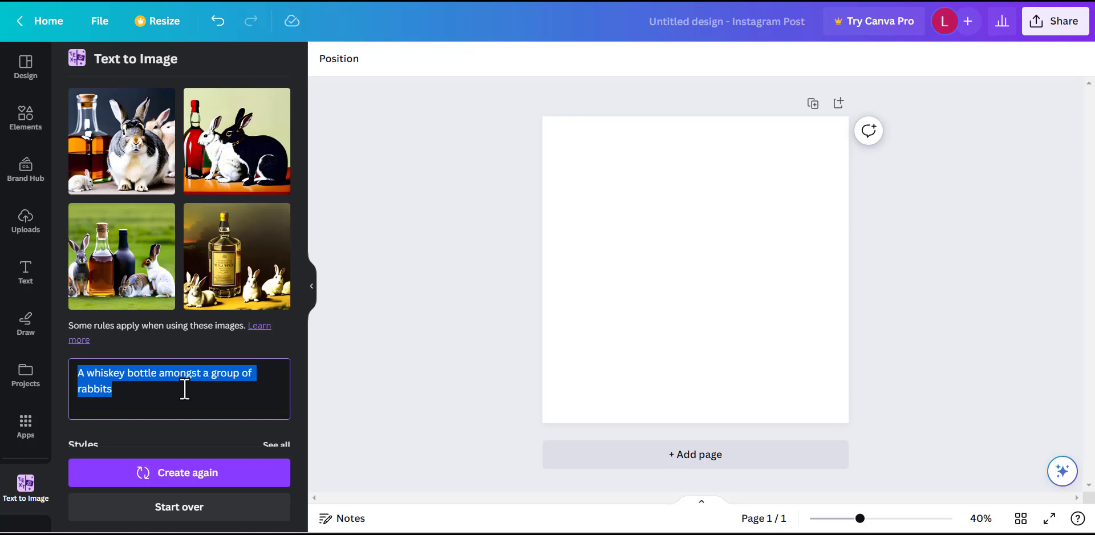
pyautogui.write('People running on a treadmill')
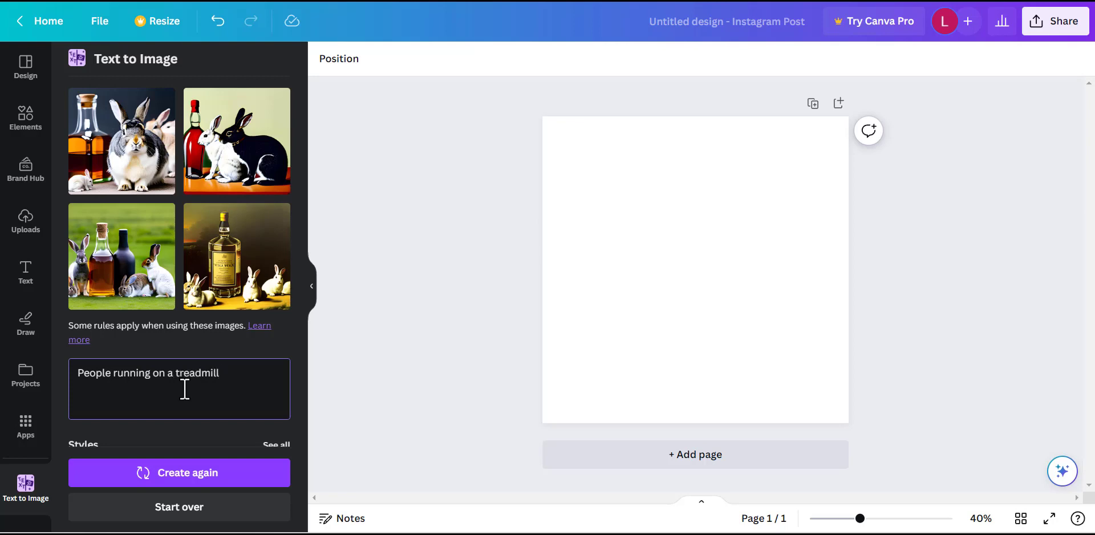
pyautogui.click(174, 473)
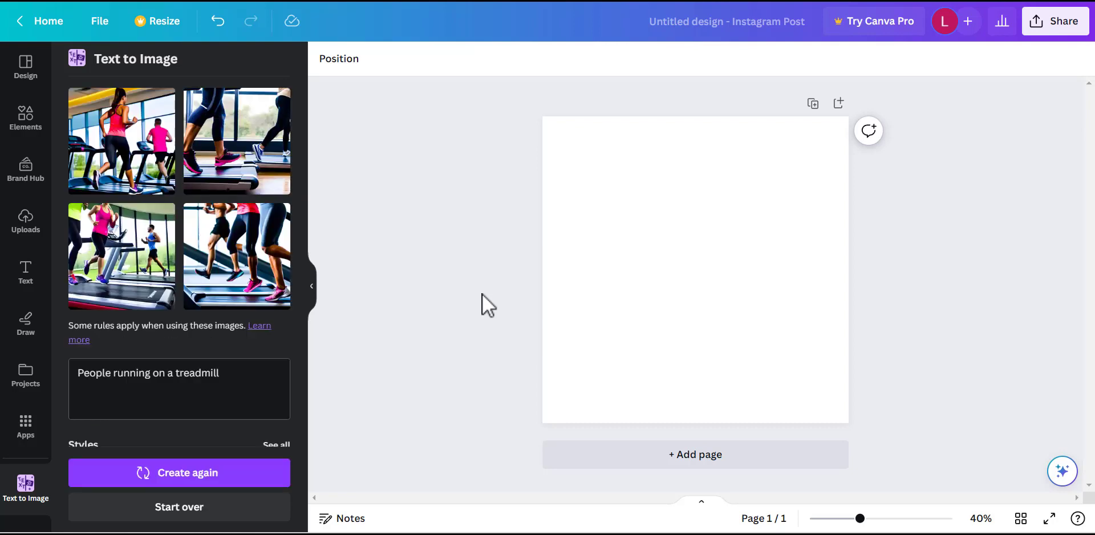
# - Place the generated image of three runners' legs on the treadmill and enlarge it to fill the whole page
pyautogui.moveTo(285, 264); pyautogui.dragTo(649, 217)
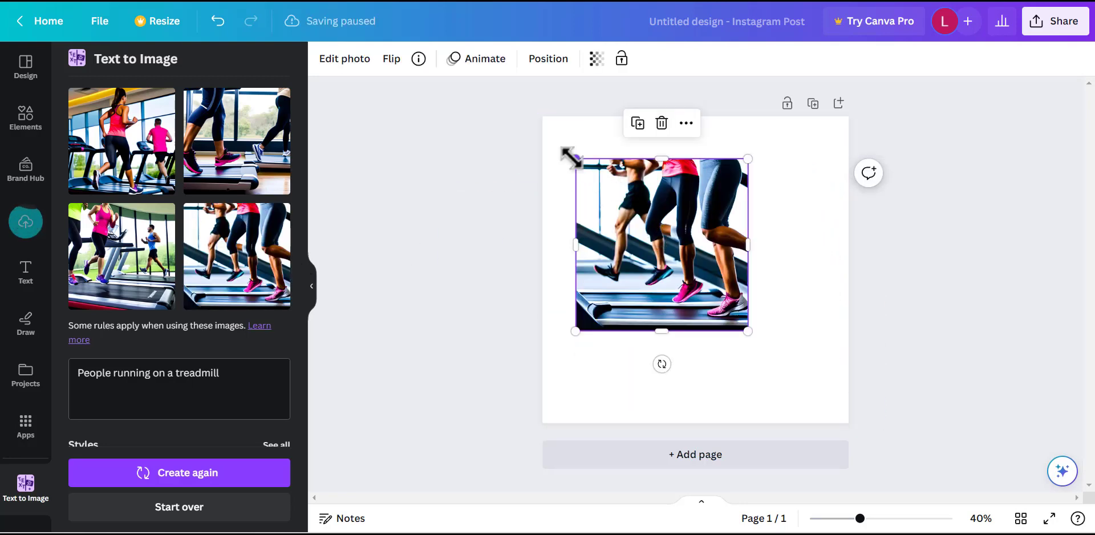
pyautogui.moveTo(576, 160)
pyautogui.mouseDown()
pyautogui.moveTo(541, 123)
pyautogui.moveTo(573, 151)
pyautogui.mouseUp()
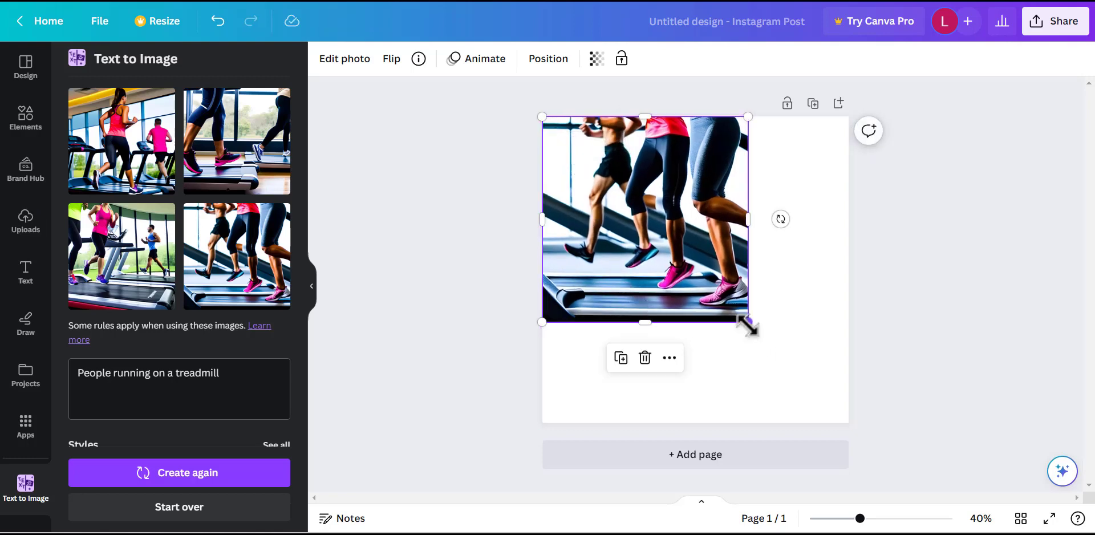
pyautogui.moveTo(748, 322); pyautogui.dragTo(849, 420)
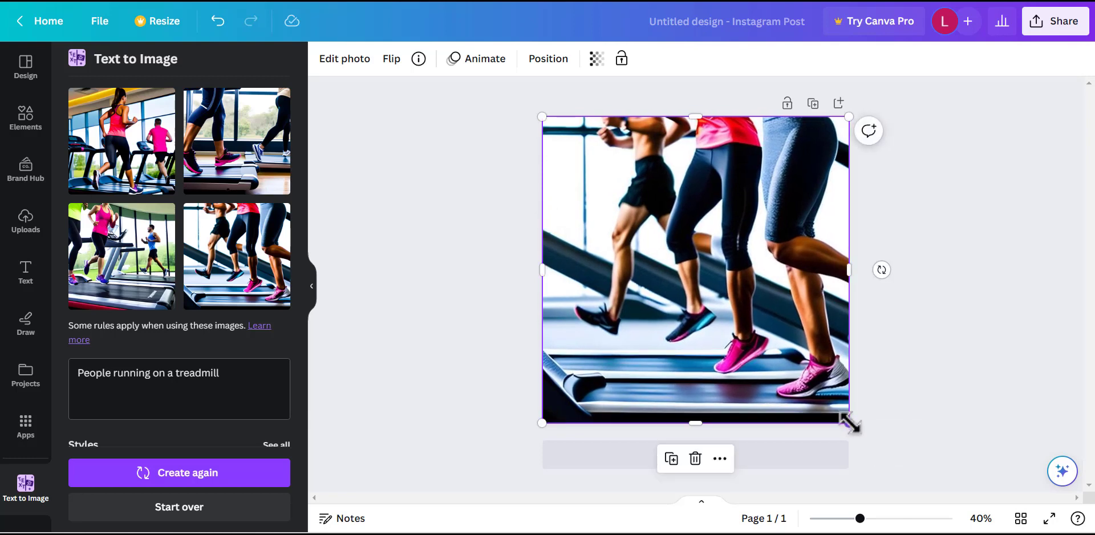
# - Add a subheading reading "ssjsss" over the lower-left part of the treadmill image
pyautogui.click(18, 282)
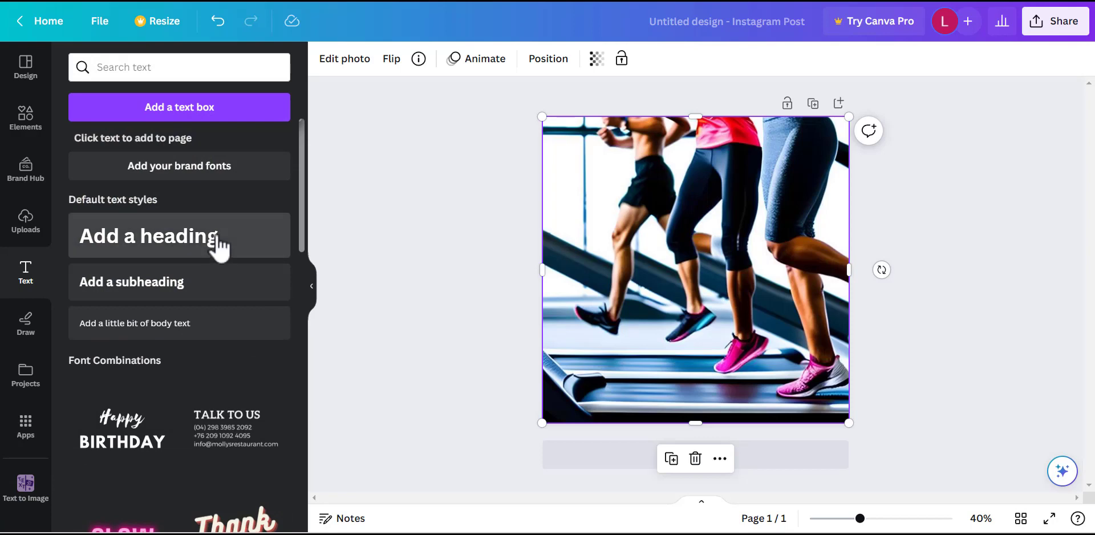
pyautogui.click(210, 306)
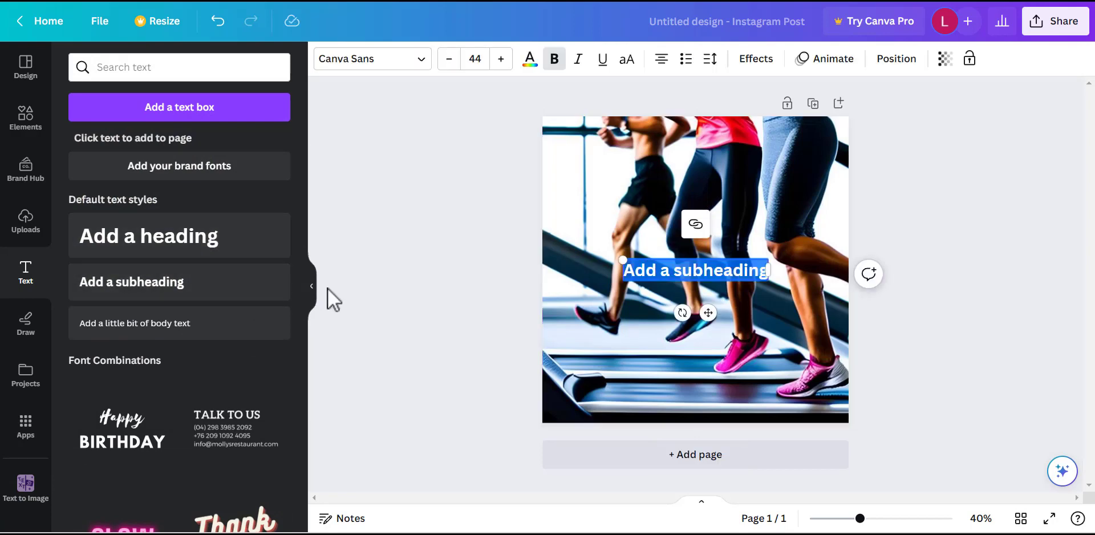
pyautogui.moveTo(709, 315); pyautogui.dragTo(632, 435)
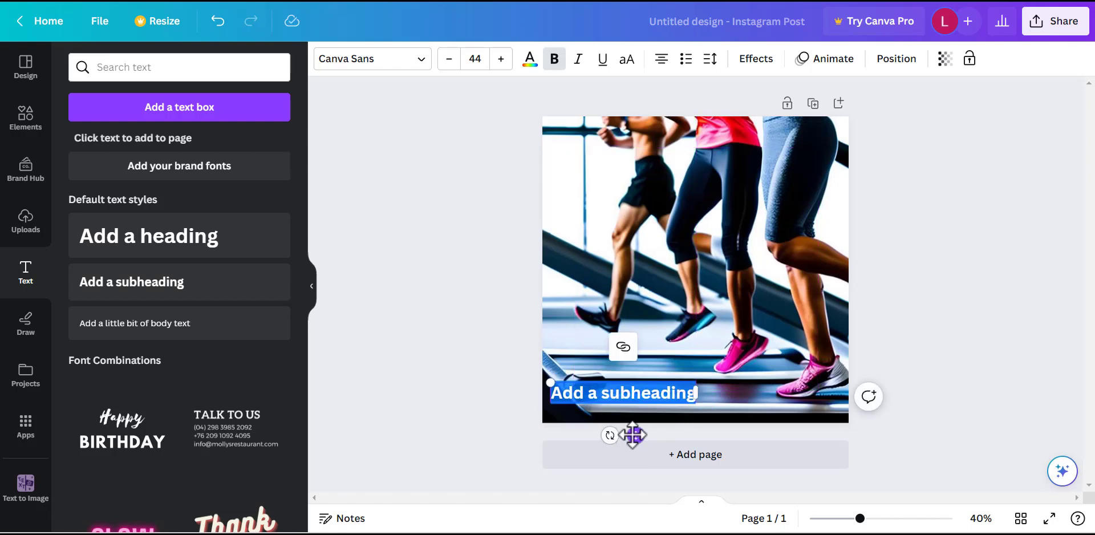
pyautogui.write('ssjsss')
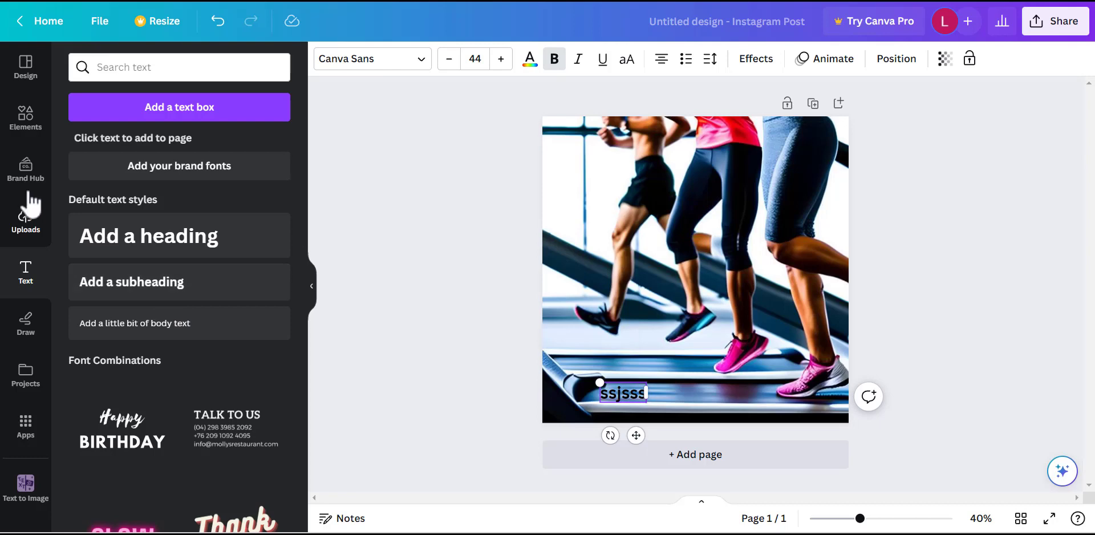
# - Place the yellow pointing-hand sticker on the treadmill image, and delete both the sticker and the "ssjsss" text
pyautogui.click(12, 136)
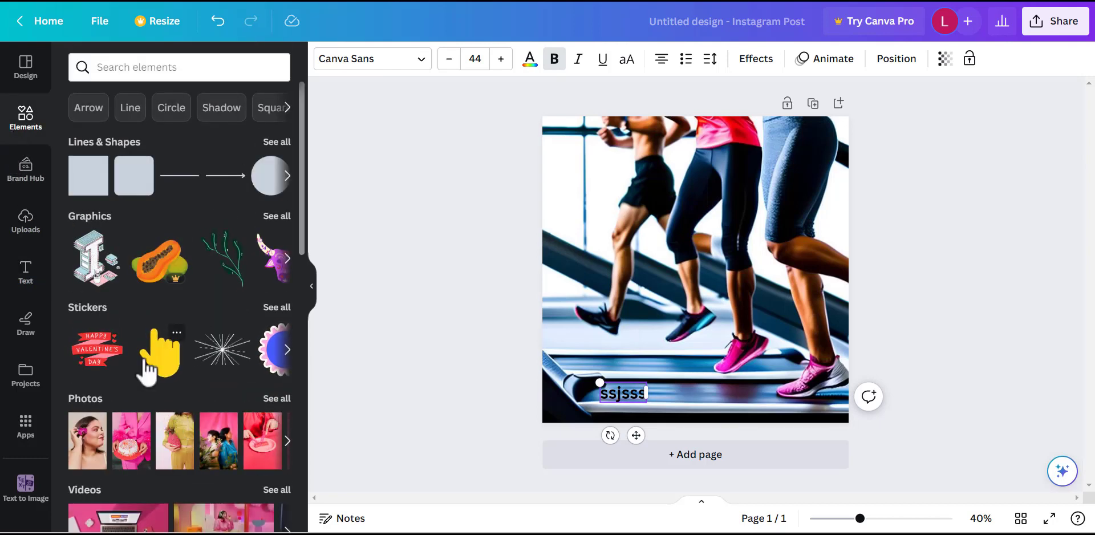
pyautogui.moveTo(149, 365); pyautogui.dragTo(614, 345)
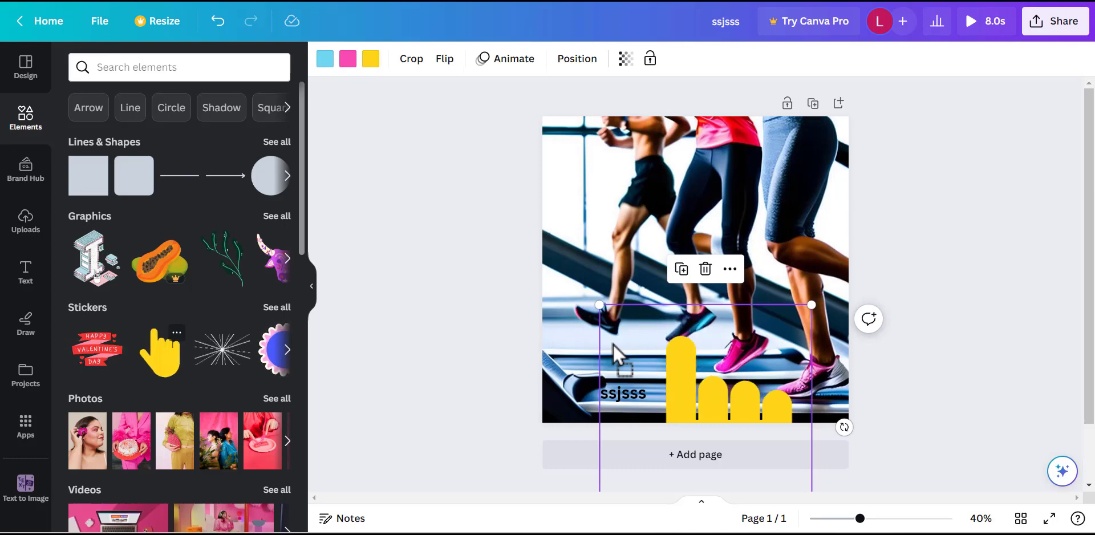
pyautogui.press('Delete')
pyautogui.click(622, 393)
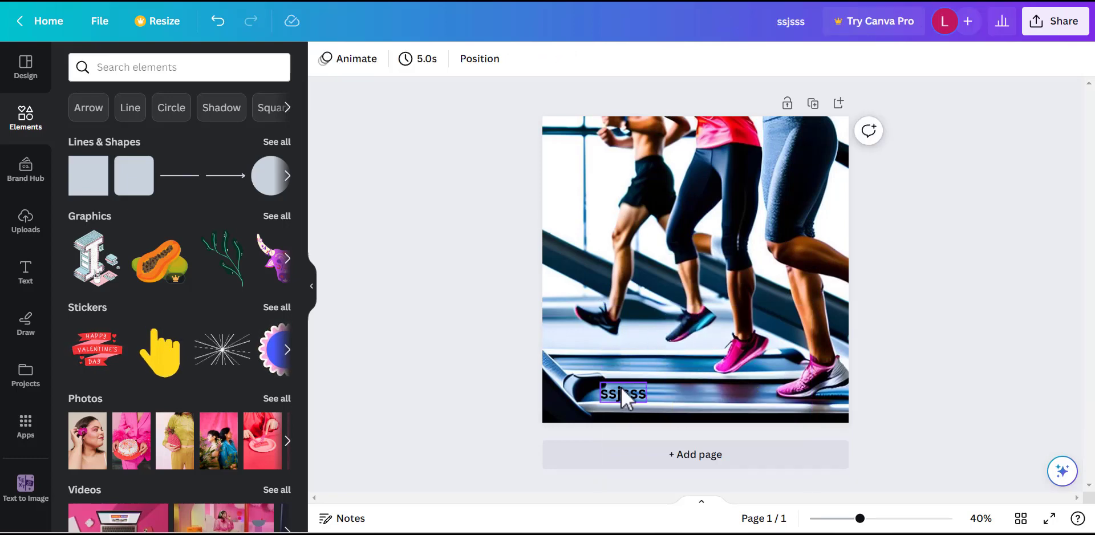
pyautogui.press('Delete')
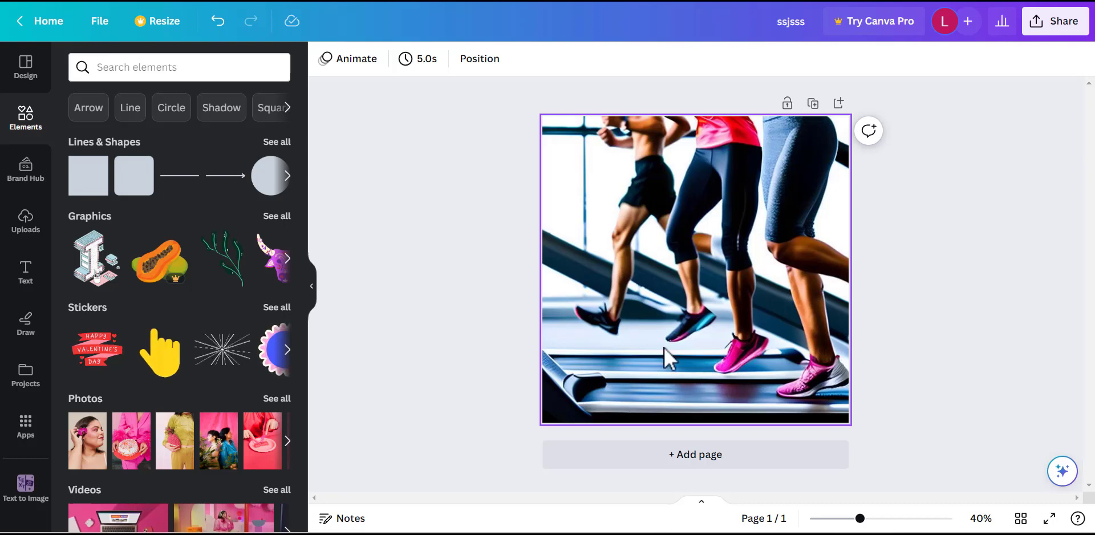
# - Download the treadmill design as a PNG file at 1,080 × 1,080 px
pyautogui.click(1059, 38)
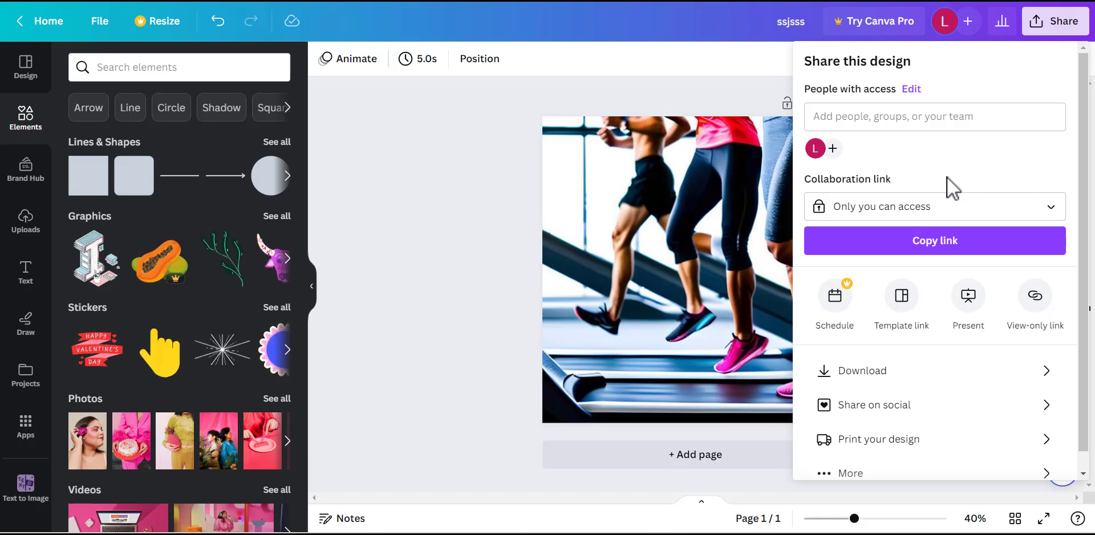
pyautogui.click(898, 389)
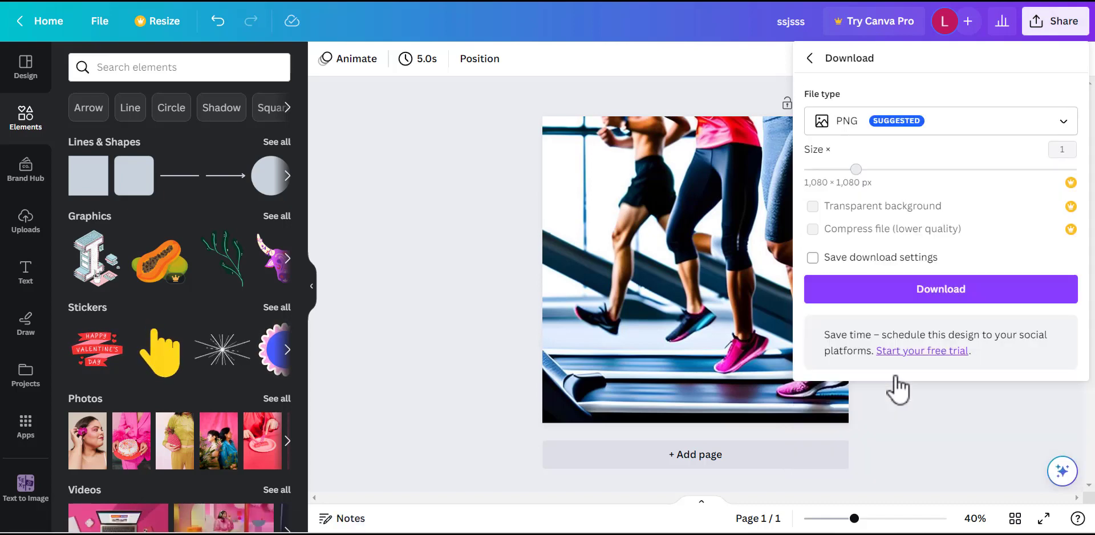
pyautogui.click(1014, 127)
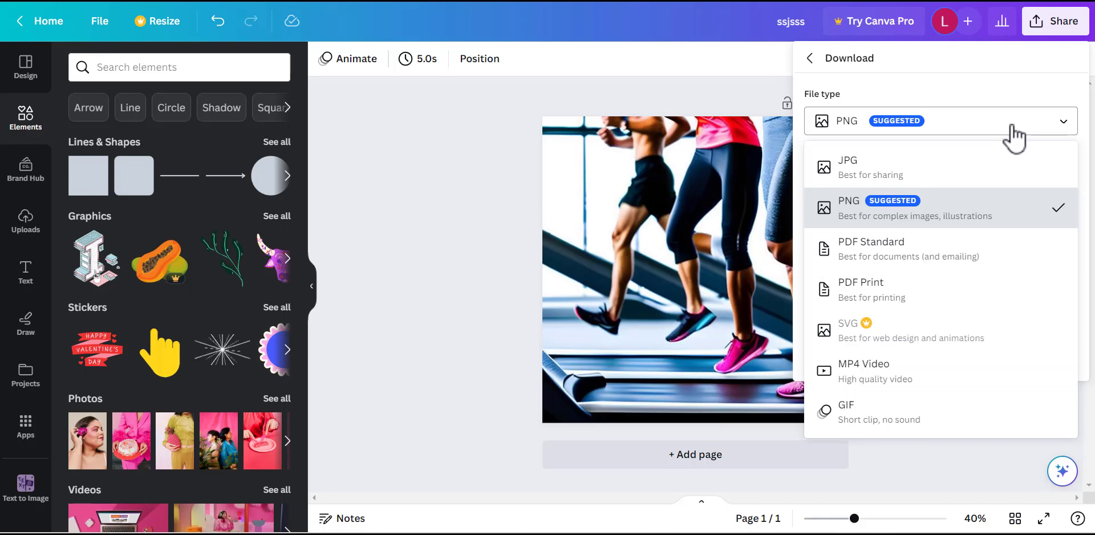
pyautogui.click(923, 224)
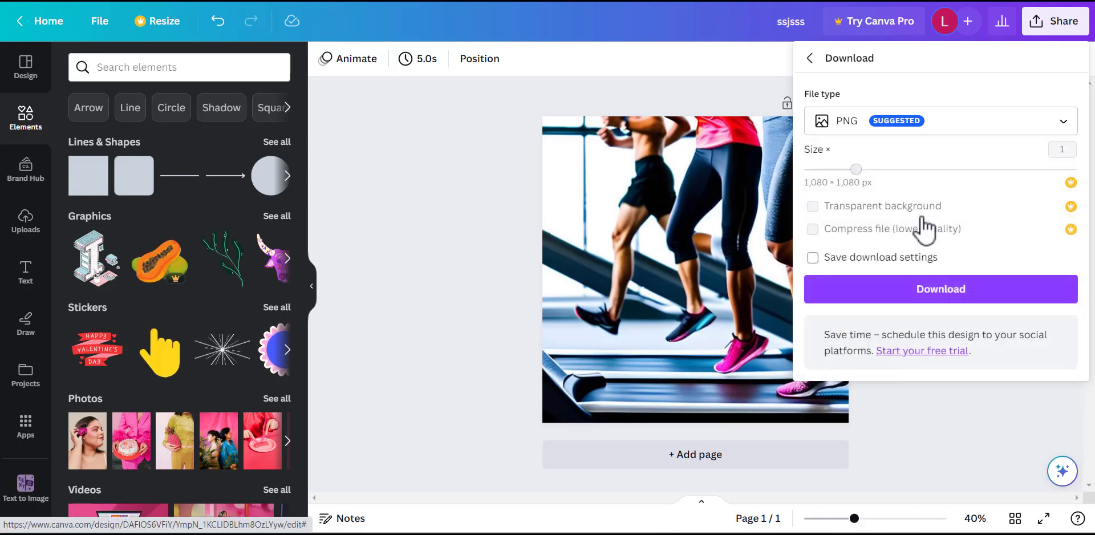
pyautogui.click(929, 119)
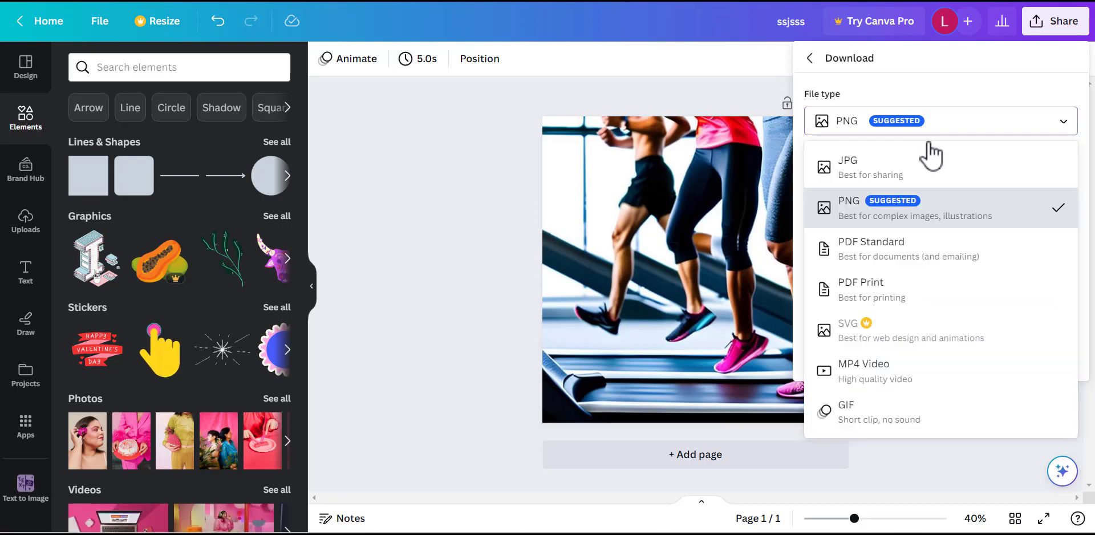
pyautogui.click(921, 214)
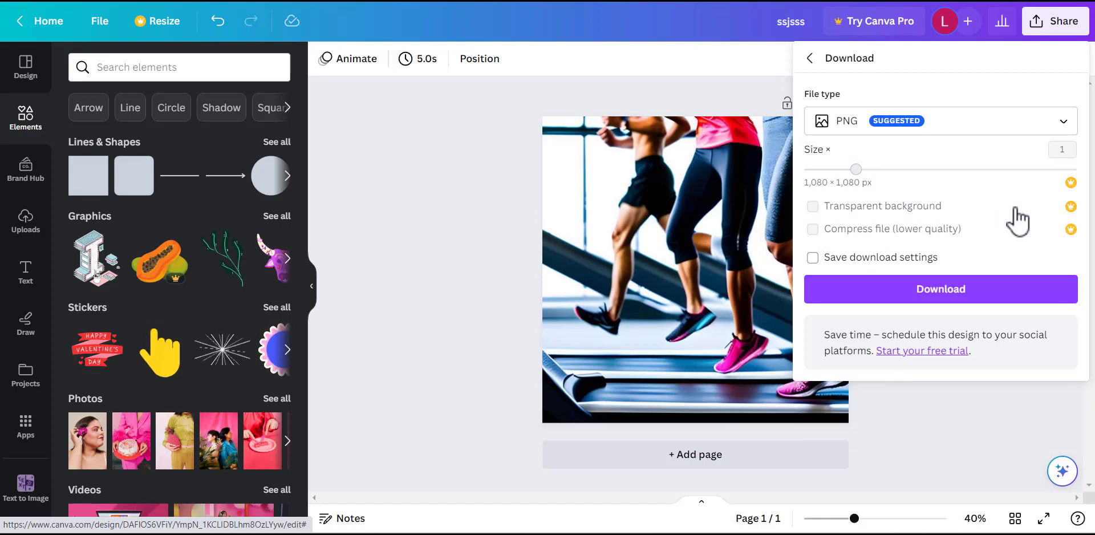
pyautogui.click(970, 291)
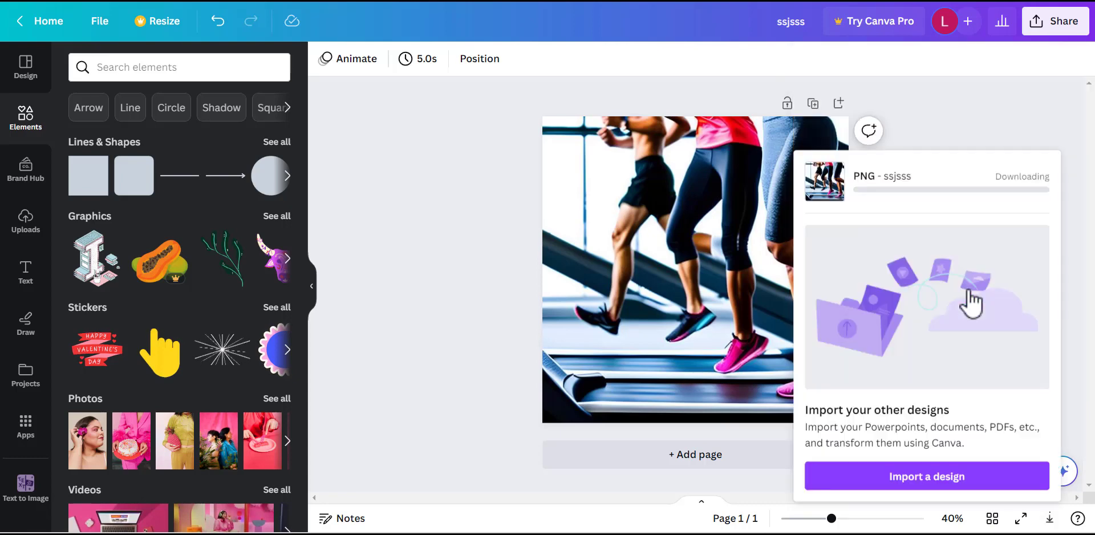